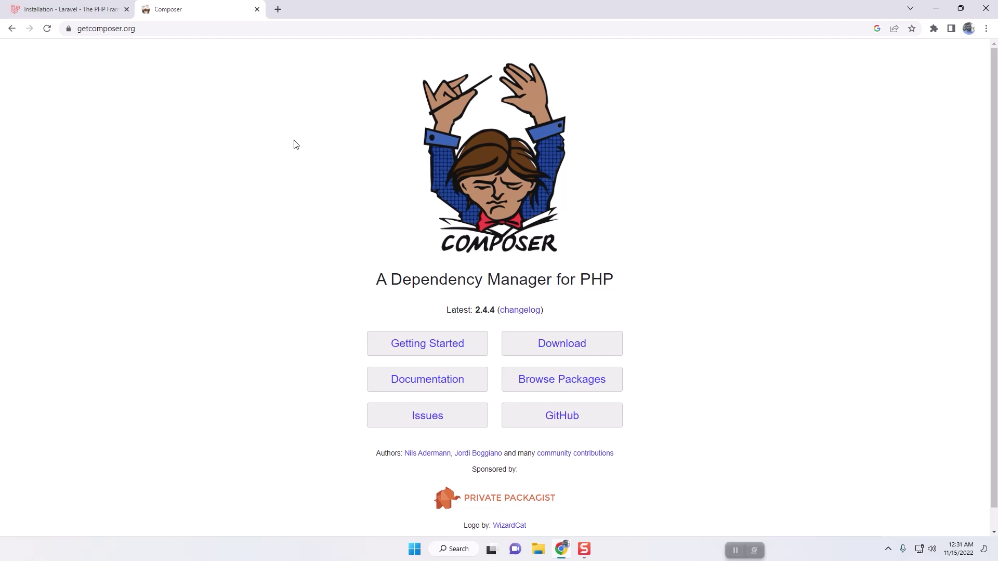
Open Composer's download page and download the Windows installer Composer-Setup.exe
left_click_drag(613, 280, 376, 280)
left_click(479, 297)
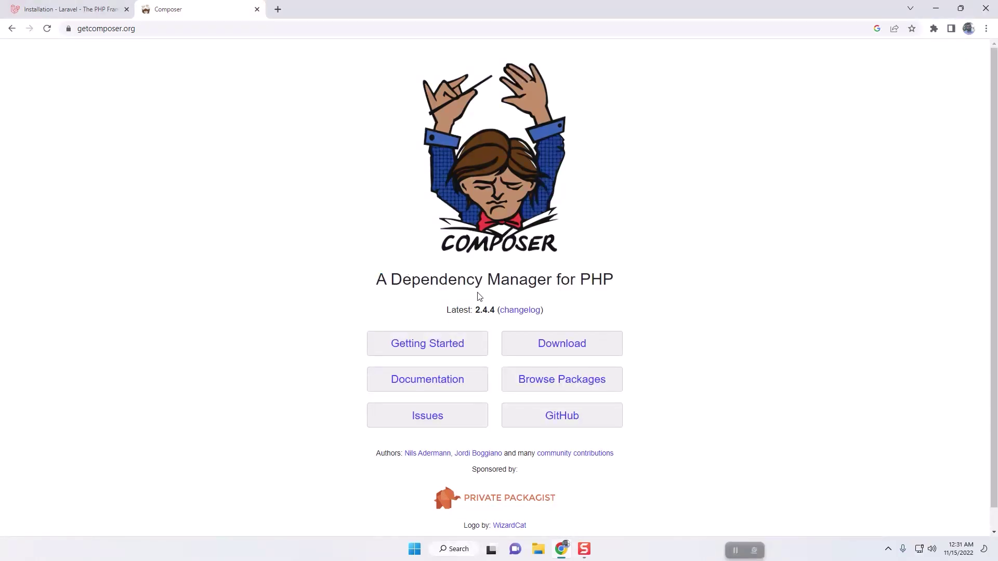
left_click(571, 347)
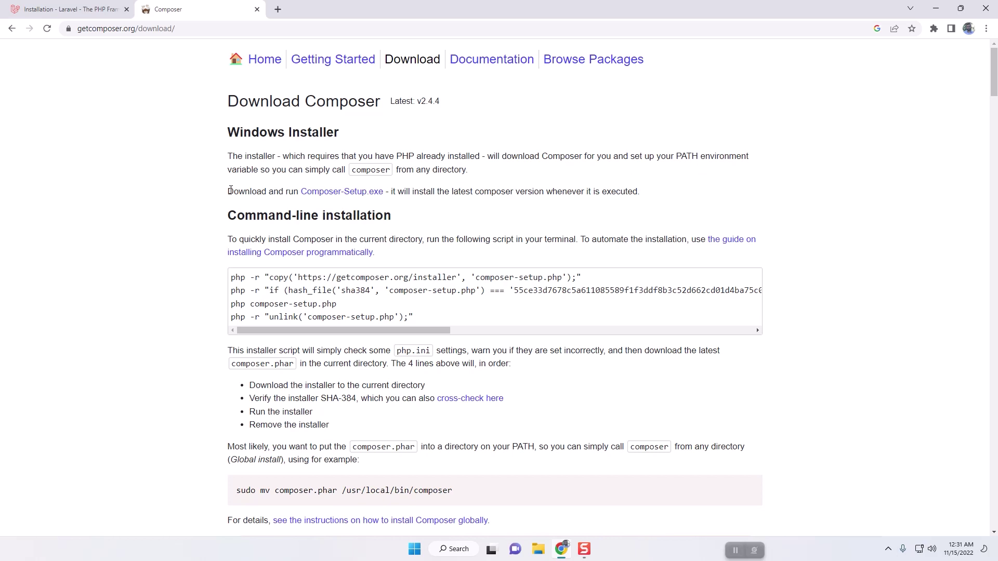
left_click_drag(230, 190, 277, 193)
left_click(283, 196)
left_click(352, 196)
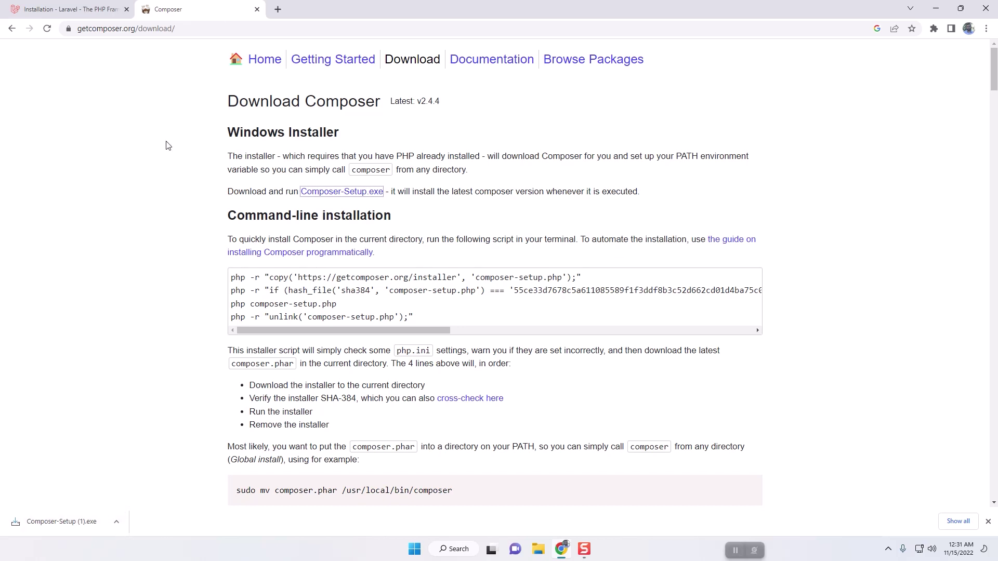
Minimize the browser, search the system for "lara" and launch Laragon
left_click(937, 9)
left_click(537, 550)
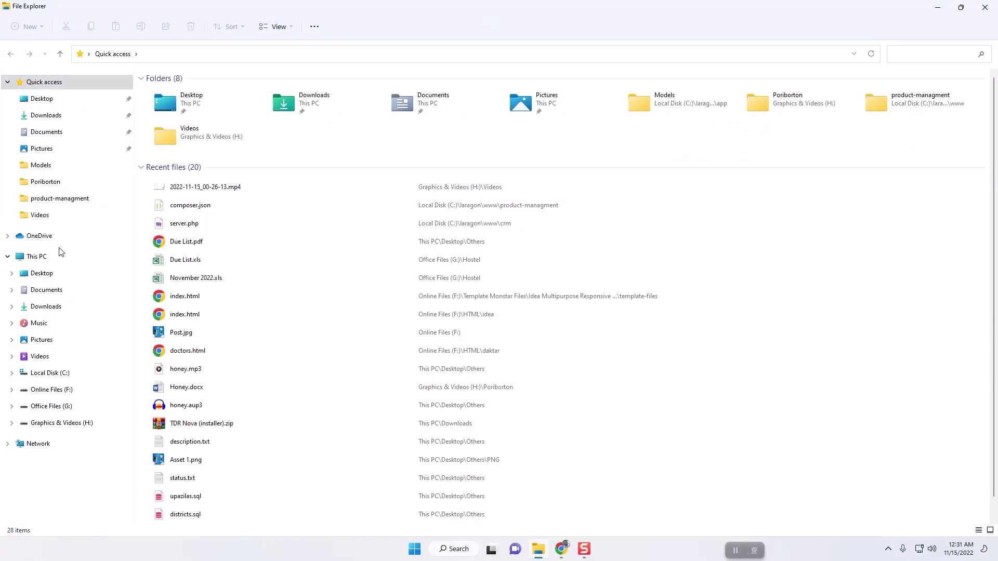
left_click(938, 7)
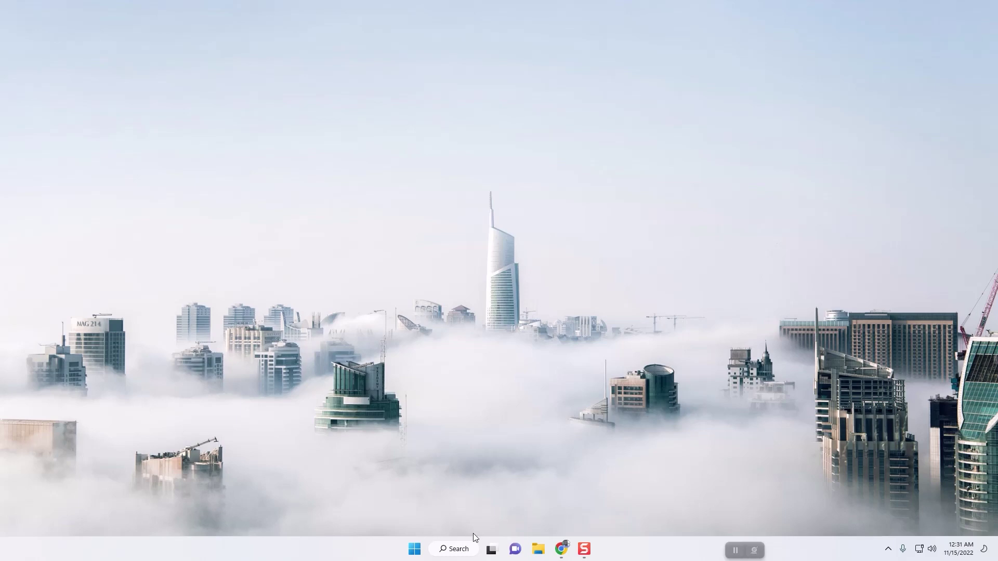
left_click(470, 549)
type("lara")
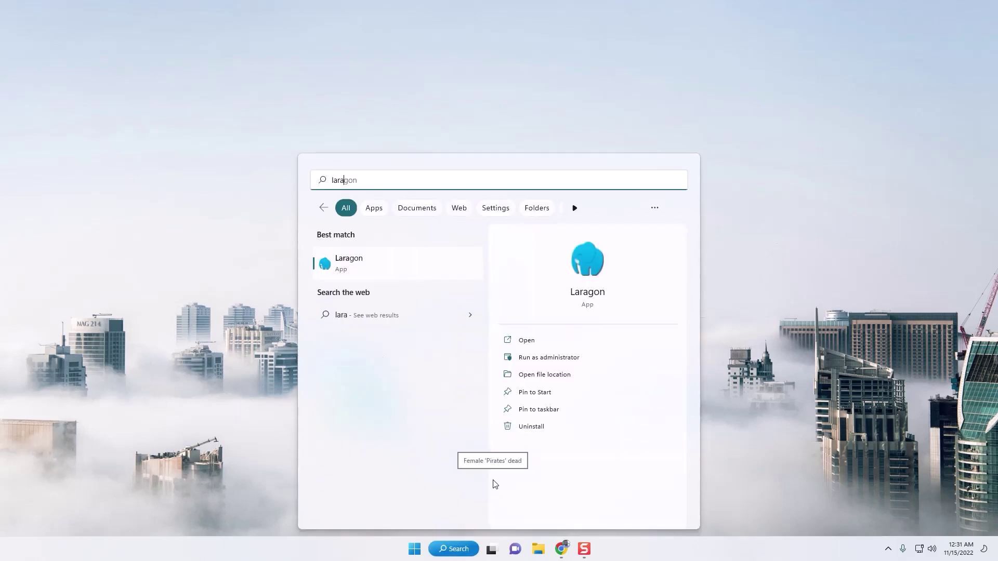
left_click(411, 263)
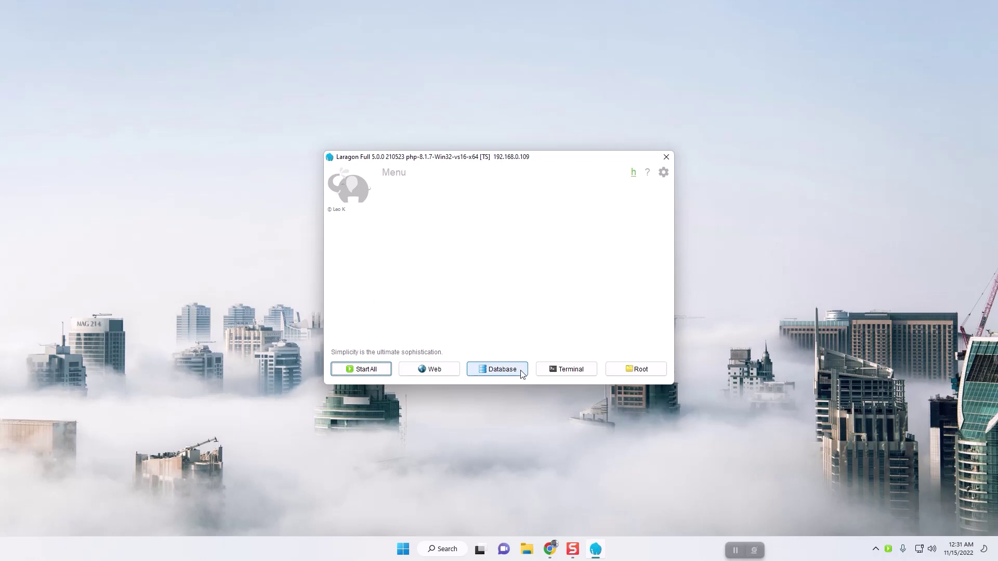
Open Laragon's root folder, examine the PHP versions in C:\laragon\bin\php, and return to the top level of the C: drive
left_click(636, 370)
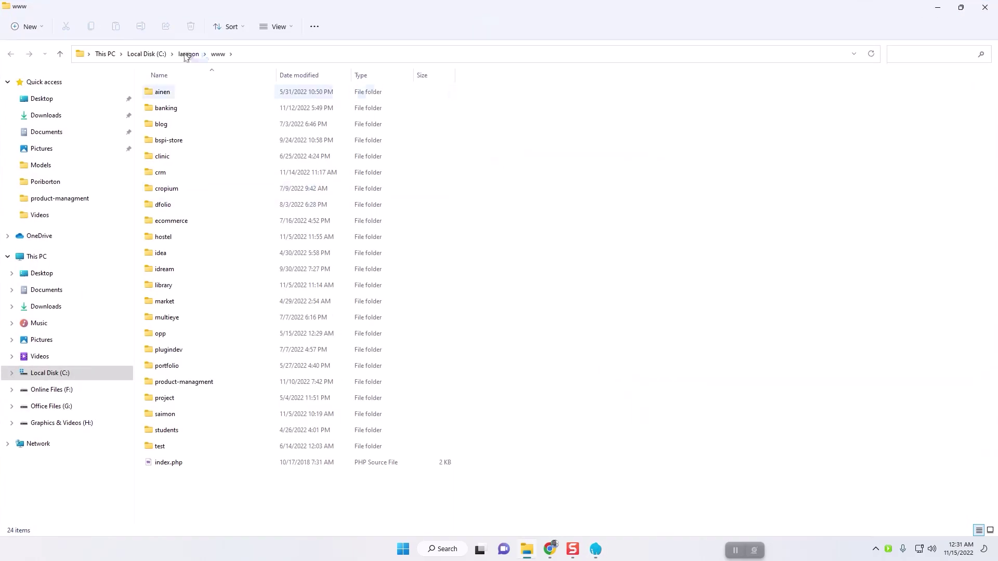
left_click(187, 54)
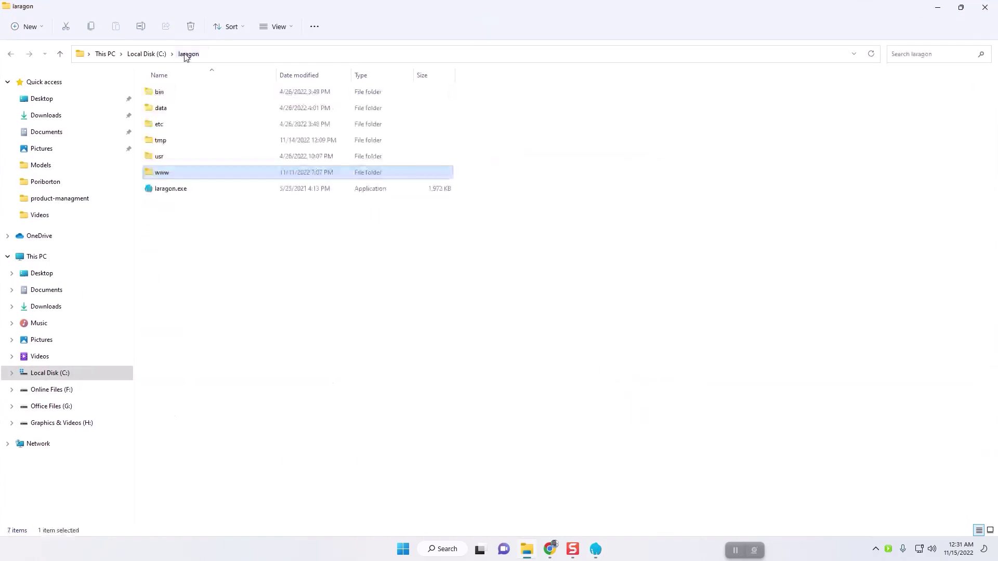
double_click(166, 92)
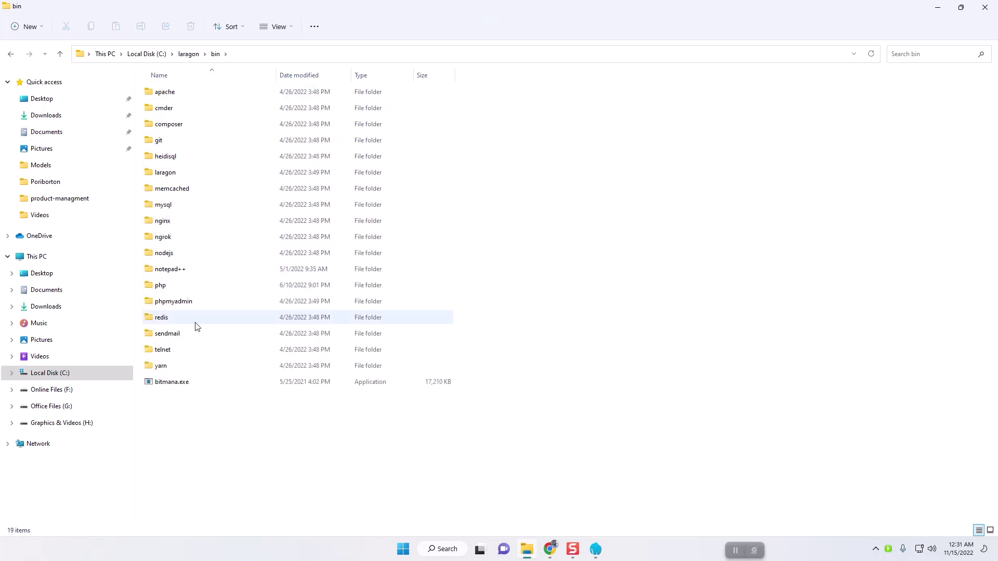
double_click(162, 286)
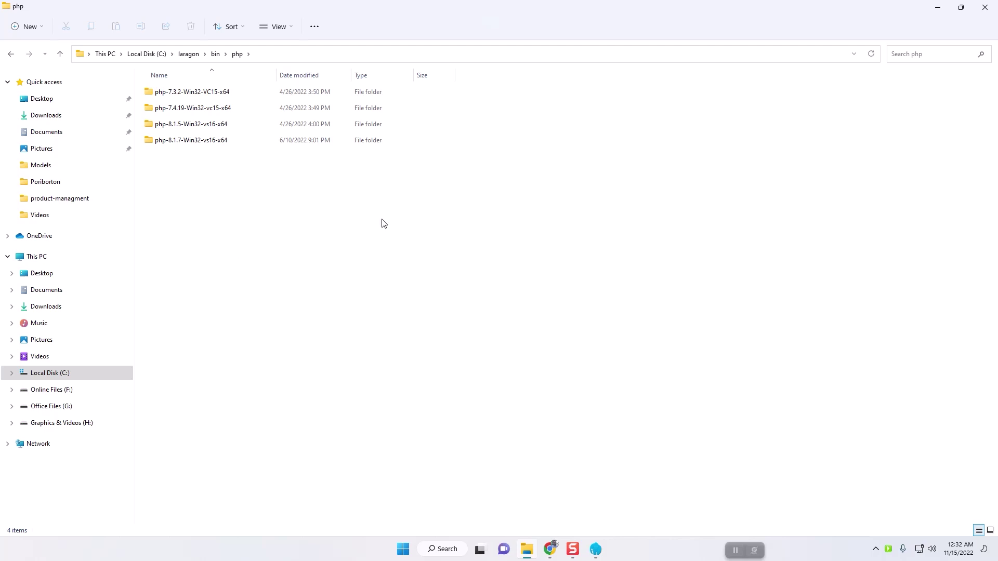
key("alt+Up")
key("alt+Up")
key("alt+Up")
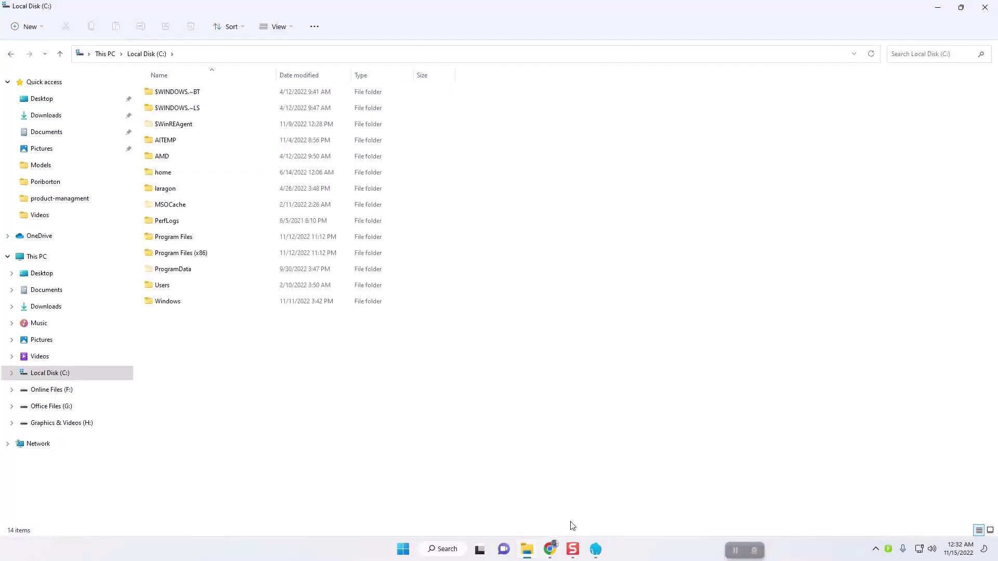
Switch to Chrome, close the Composer page and examine the create-project command in the Laravel installation docs
left_click(552, 550)
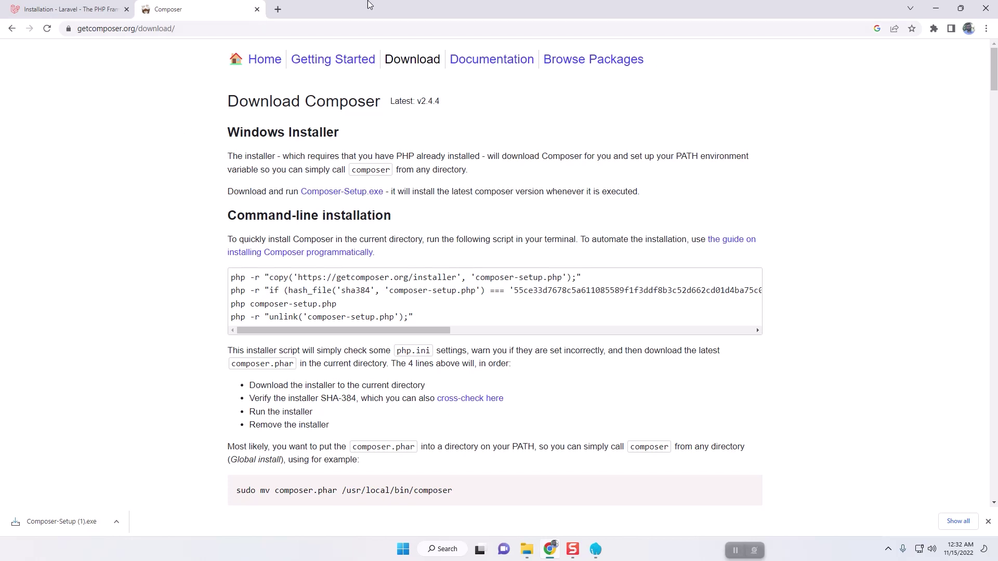
left_click(257, 9)
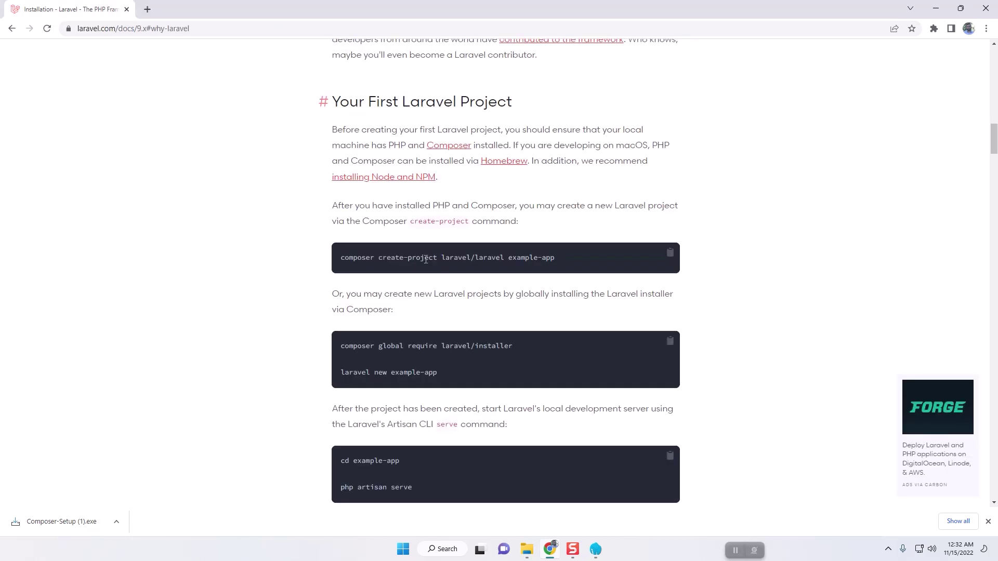
mouse_move(341, 258)
left_mouse_down()
mouse_move(561, 258)
mouse_move(341, 257)
left_mouse_up()
double_click(359, 258)
left_click(409, 262)
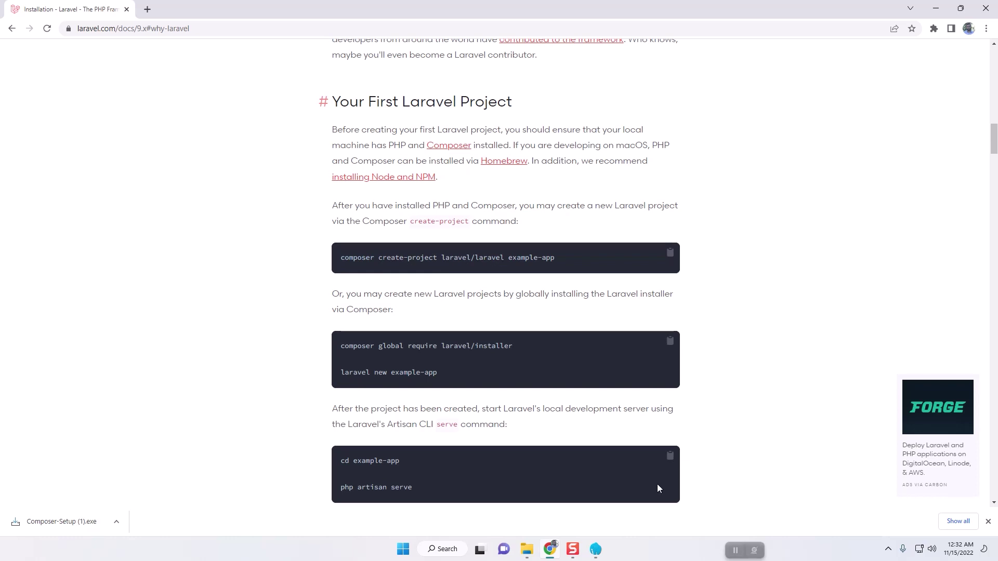
Switch to Laragon, move its window aside and start all its services
left_click(601, 547)
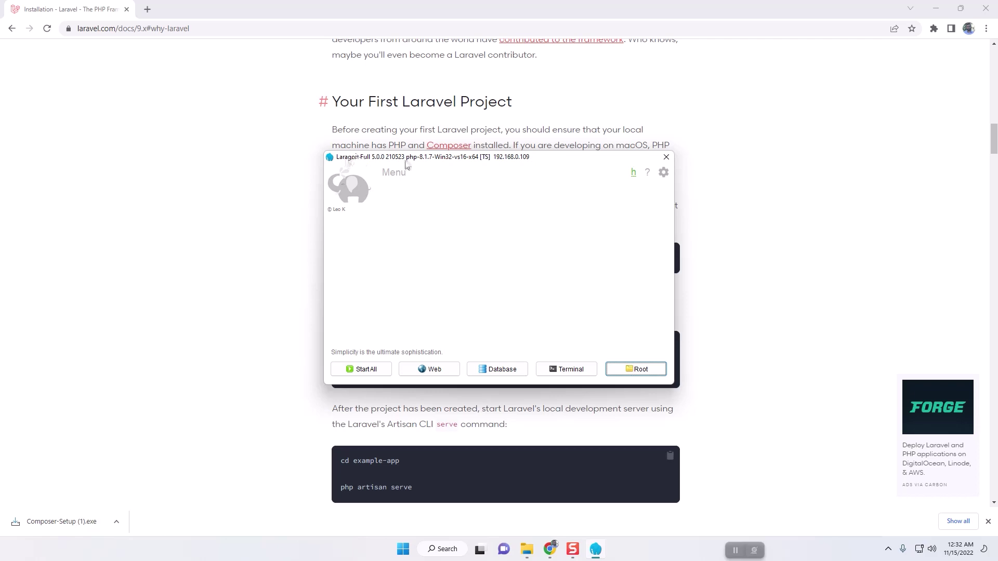
left_click_drag(410, 157, 293, 148)
left_click(244, 360)
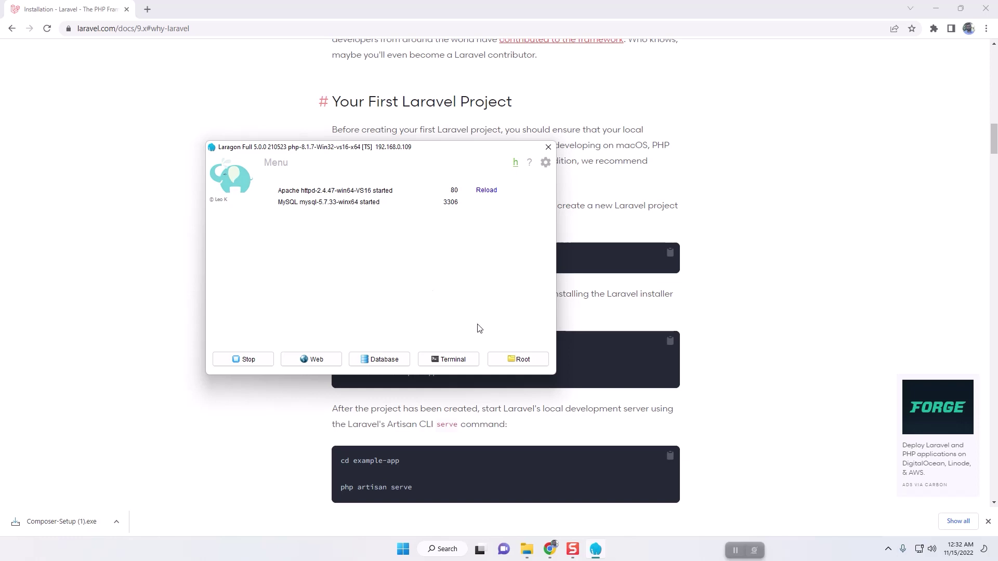
left_click(504, 360)
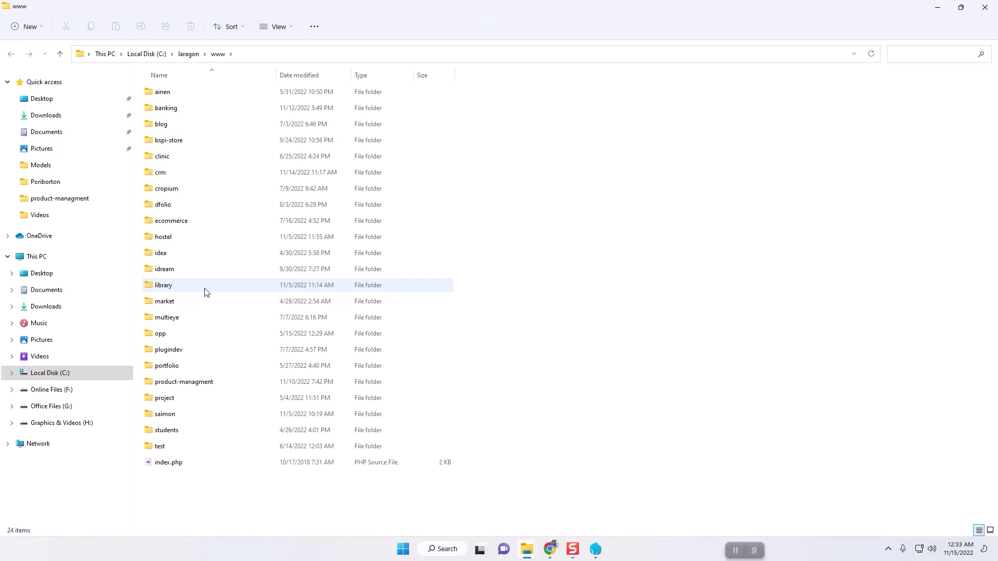
mouse_move(205, 292)
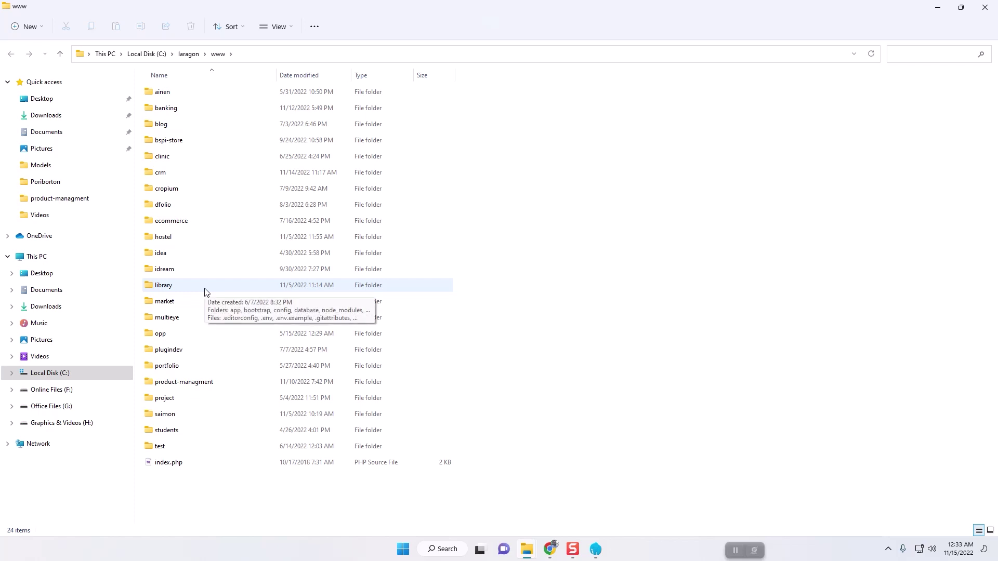
left_click(596, 550)
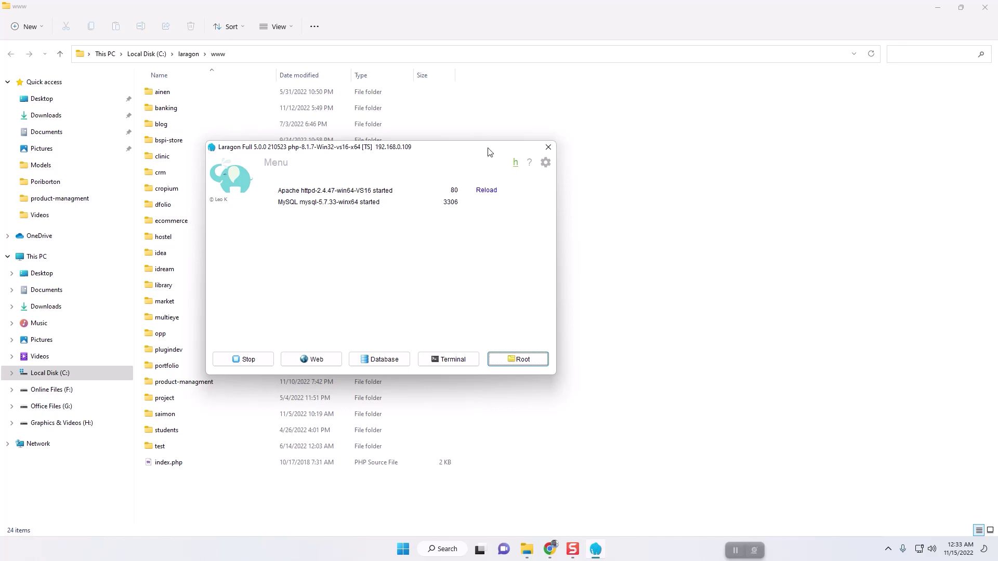
left_click(247, 518)
left_click(317, 55)
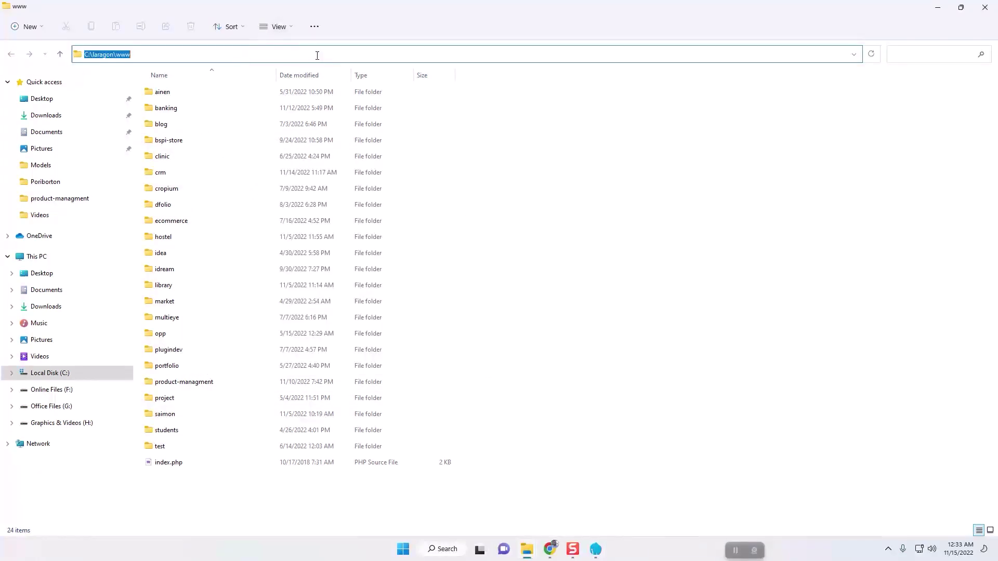
type("cmd")
key("Return")
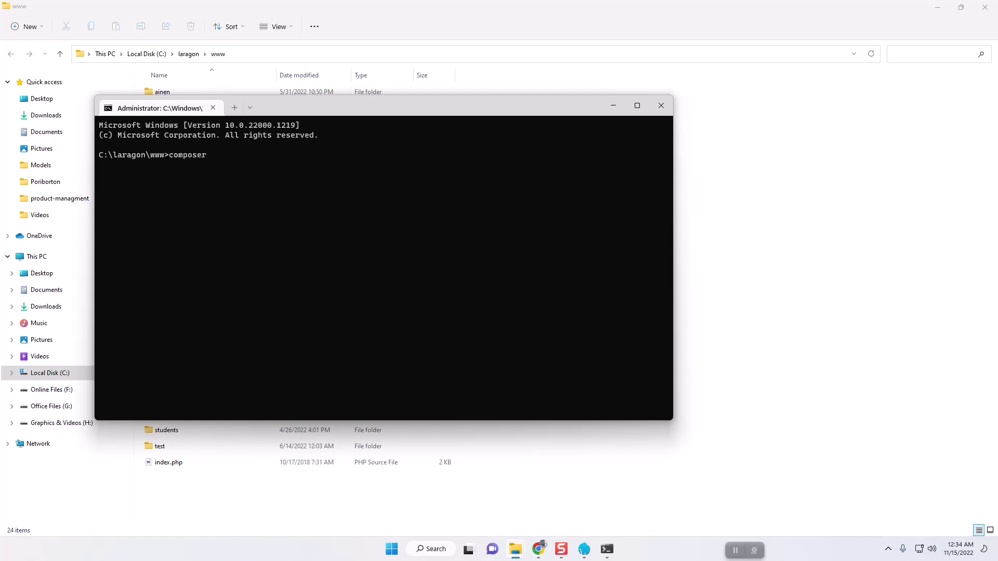
type("create-pro")
key("BackSpace")
type("roject laravel/laravel")
left_click(801, 247)
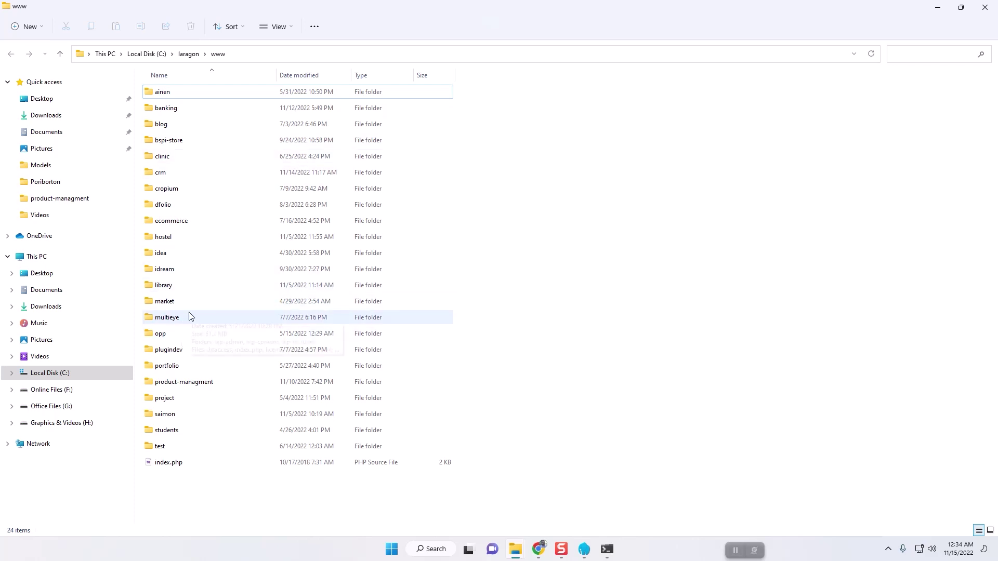
left_click(607, 550)
left_click(607, 550)
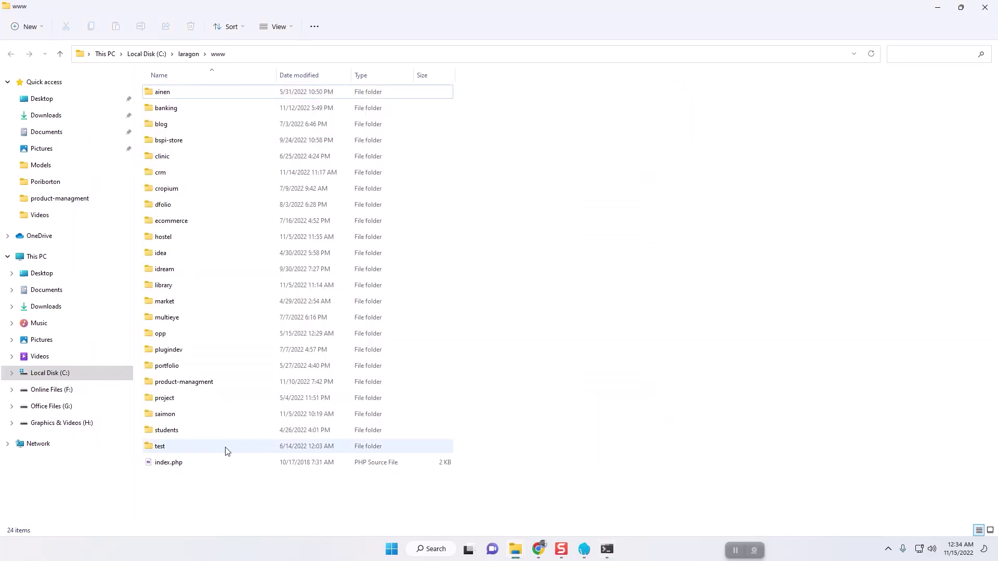
left_click(195, 445)
left_click(215, 485)
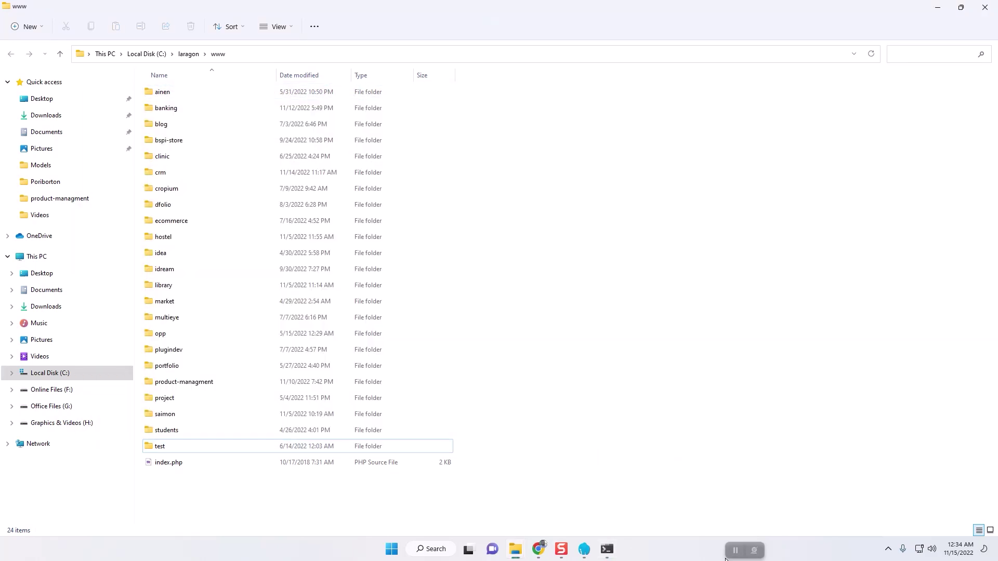
left_click(607, 550)
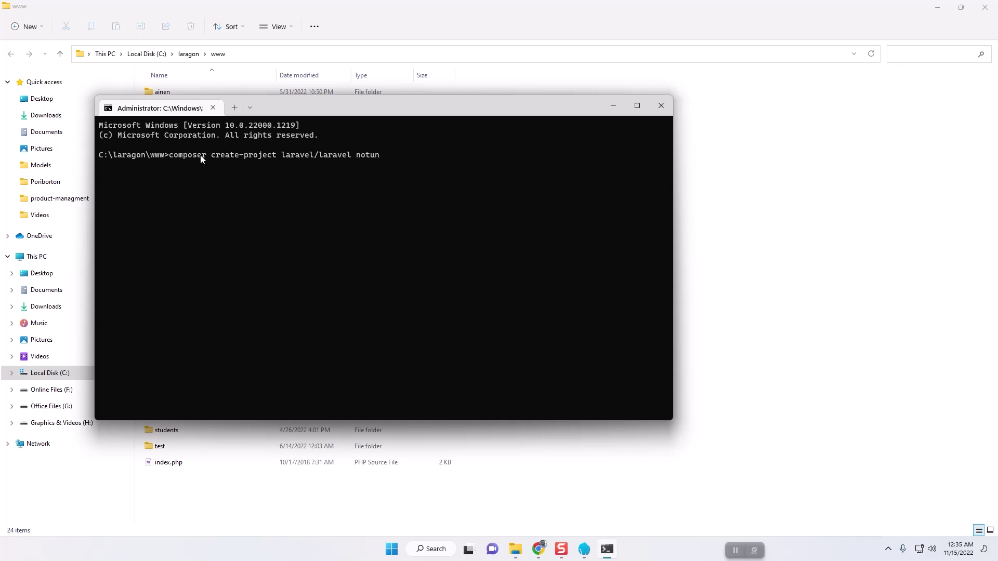
Examine the composer, create-project and laravel/laravel parts of the command at the prompt
left_click_drag(170, 154, 202, 154)
left_click(183, 158)
left_click_drag(210, 155, 271, 155)
left_click(210, 155)
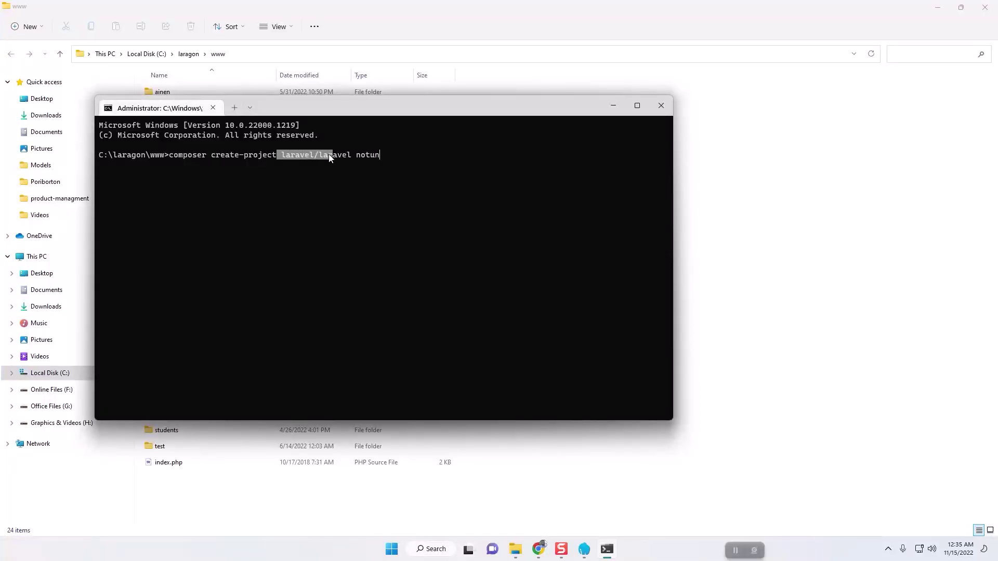
left_click(364, 156)
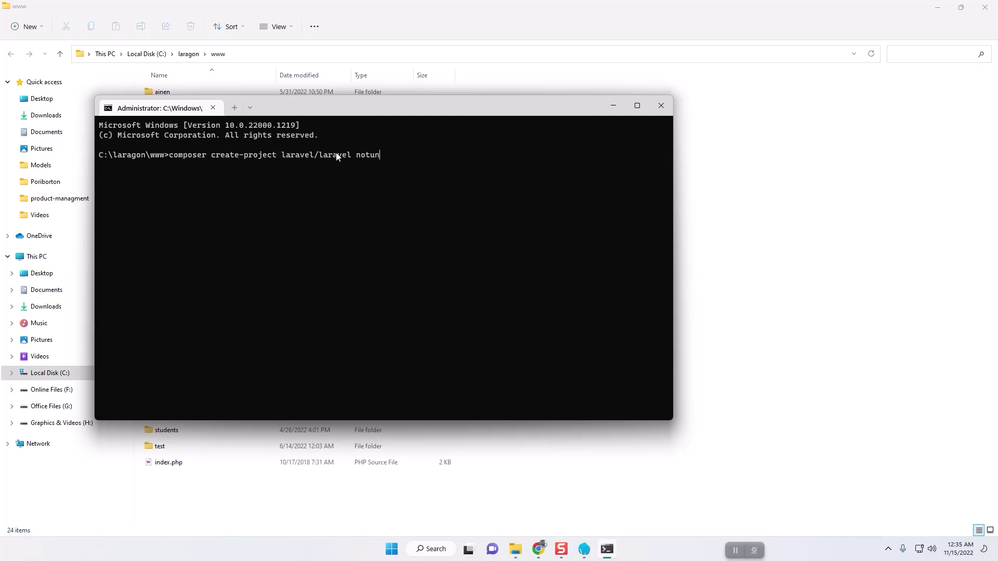
left_click_drag(352, 155, 285, 155)
left_click(308, 156)
Switch to Chrome, search for packagist in a new tab and open the Packagist site
left_click(541, 551)
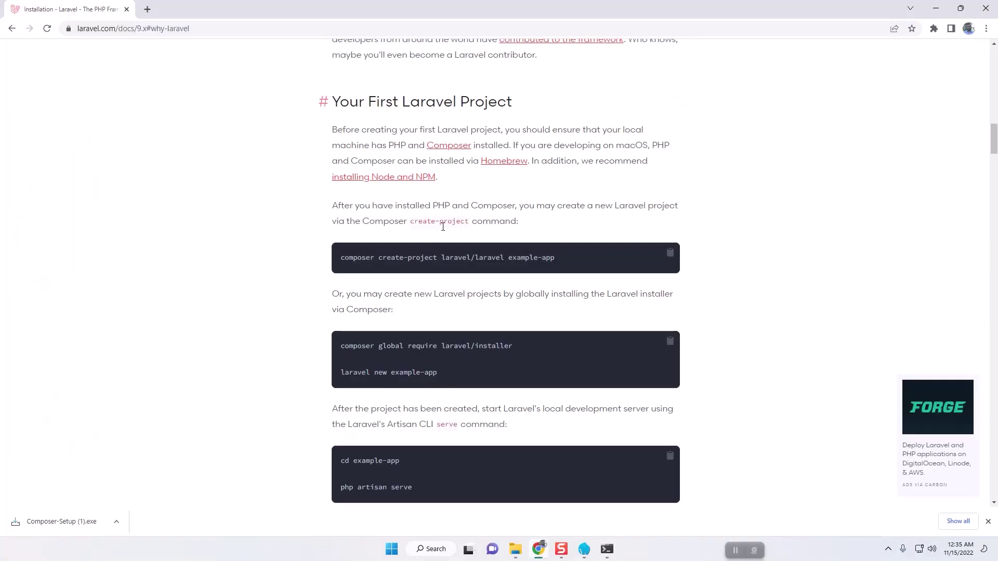
left_click(147, 9)
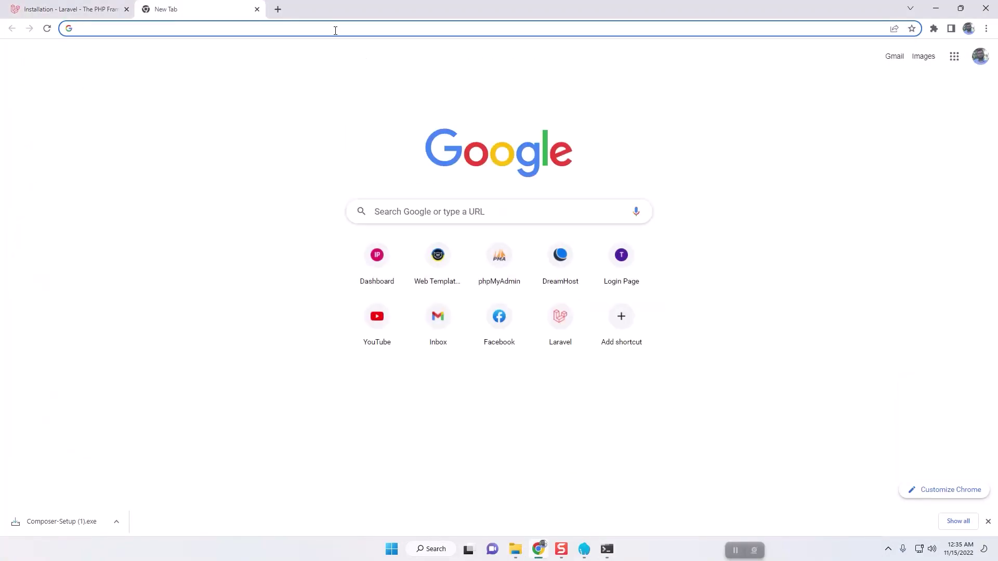
type("p")
type("ay")
key("BackSpace")
type("ckagr")
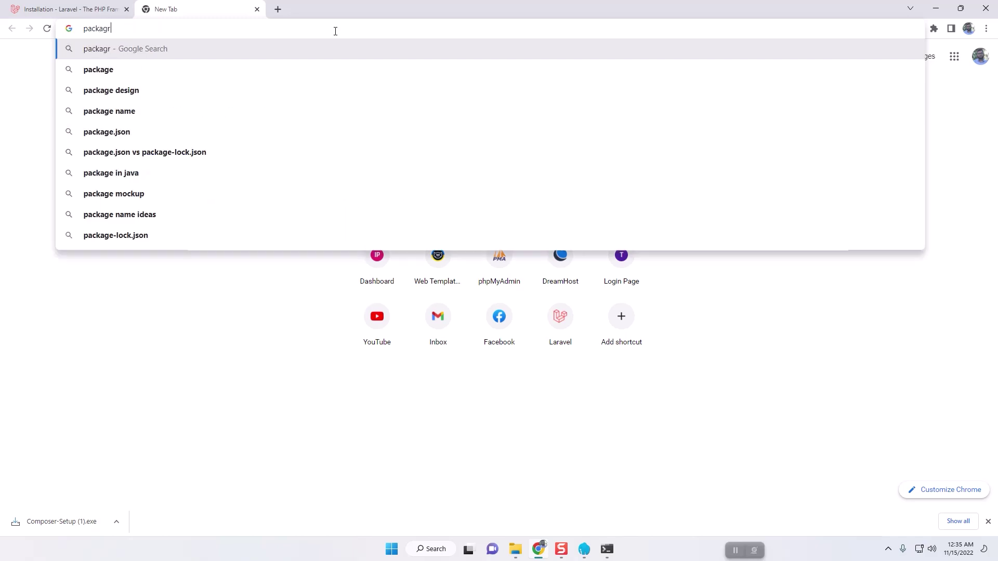
key("BackSpace")
type("ist")
key("Return")
left_click(147, 160)
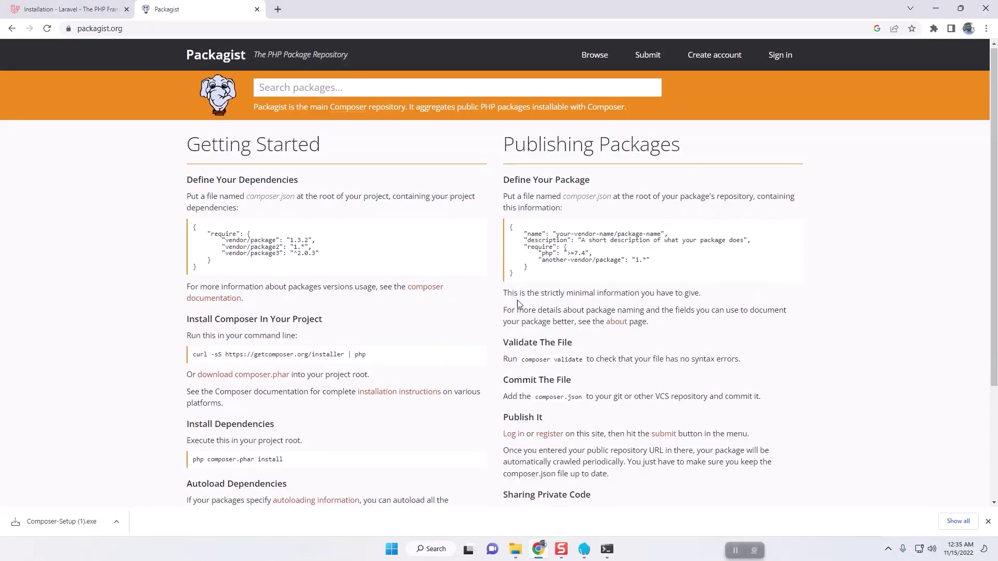
Look over the Packagist home page and search its packages for laravel/lar
scroll(517, 301, "down", 2)
scroll(341, 251, "down", 1)
scroll(343, 249, "up", 3)
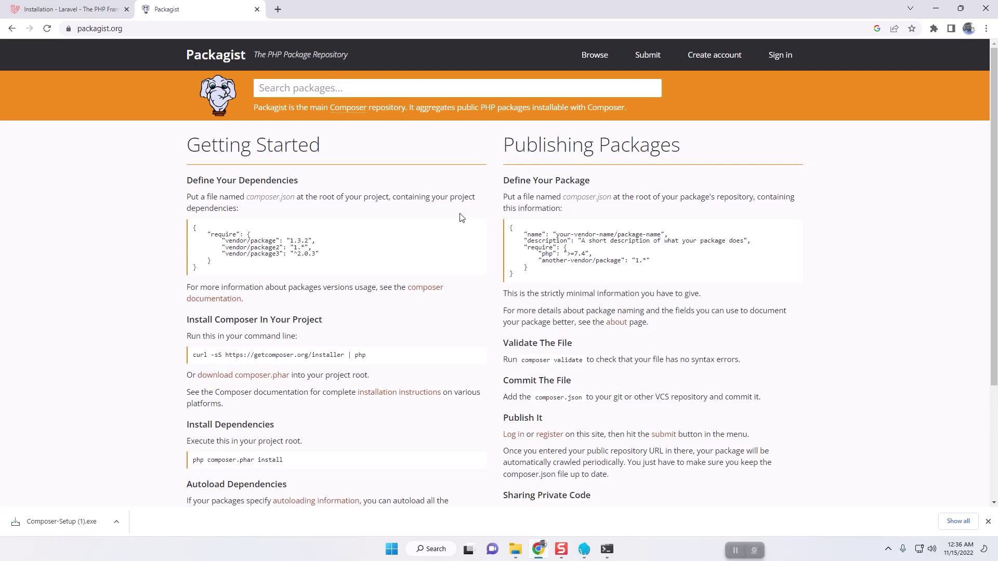
type("lara")
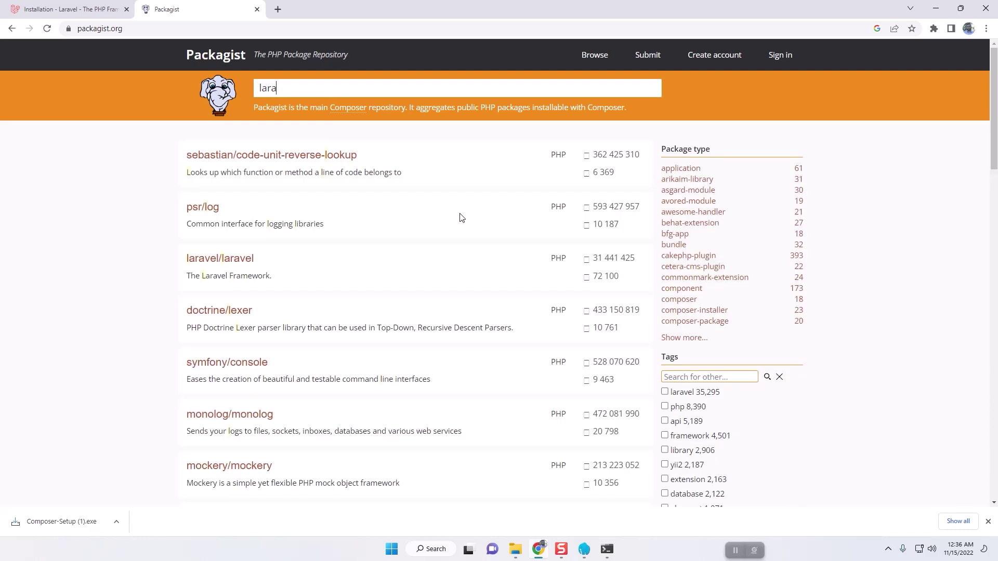
type("vel/lar")
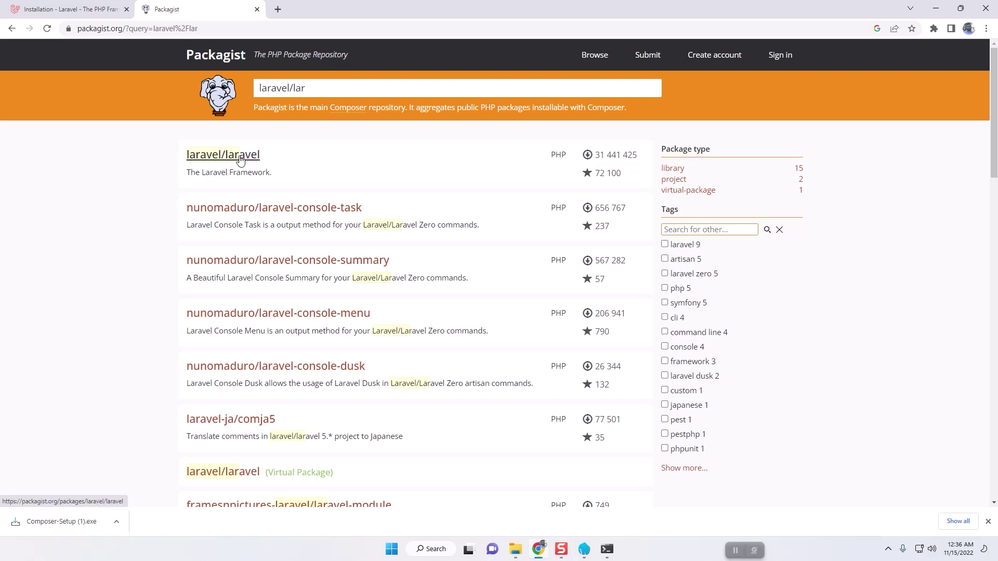
Switch to the command prompt, extend the project name to notunproject and run the composer create-project command
left_click(607, 548)
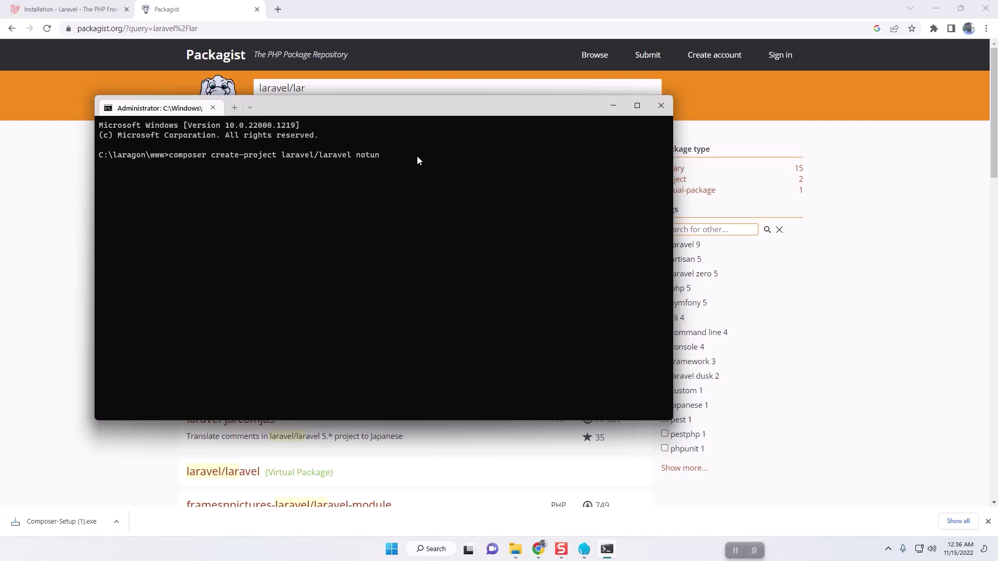
type("po")
key("BackSpace")
type("roject")
key("Return")
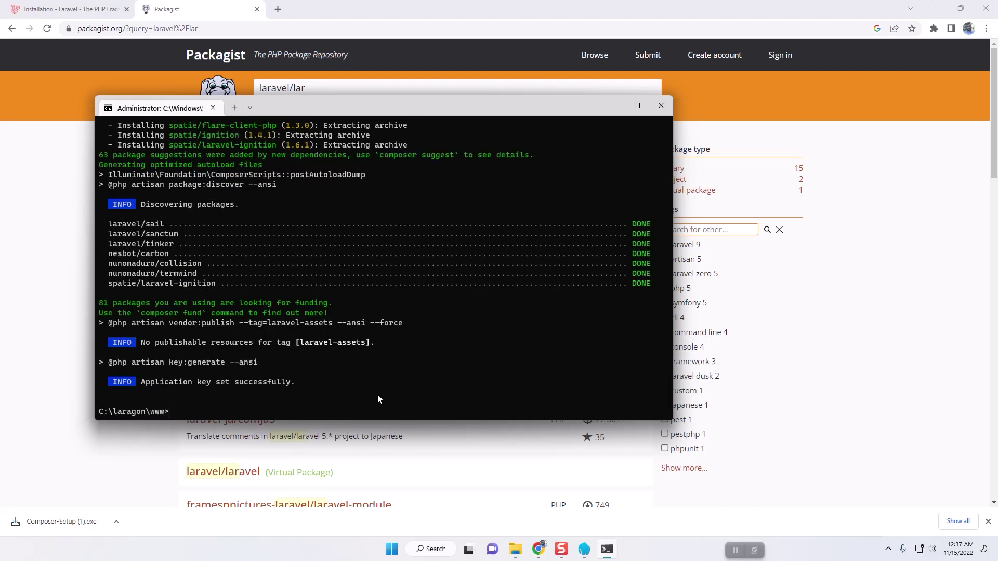
mouse_move(518, 549)
left_click(562, 465)
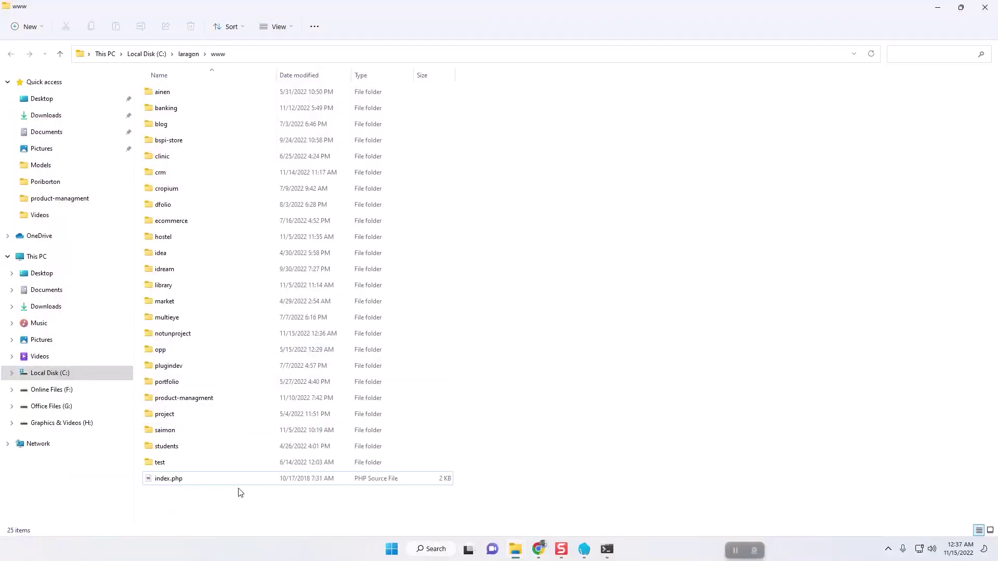
left_click(201, 401)
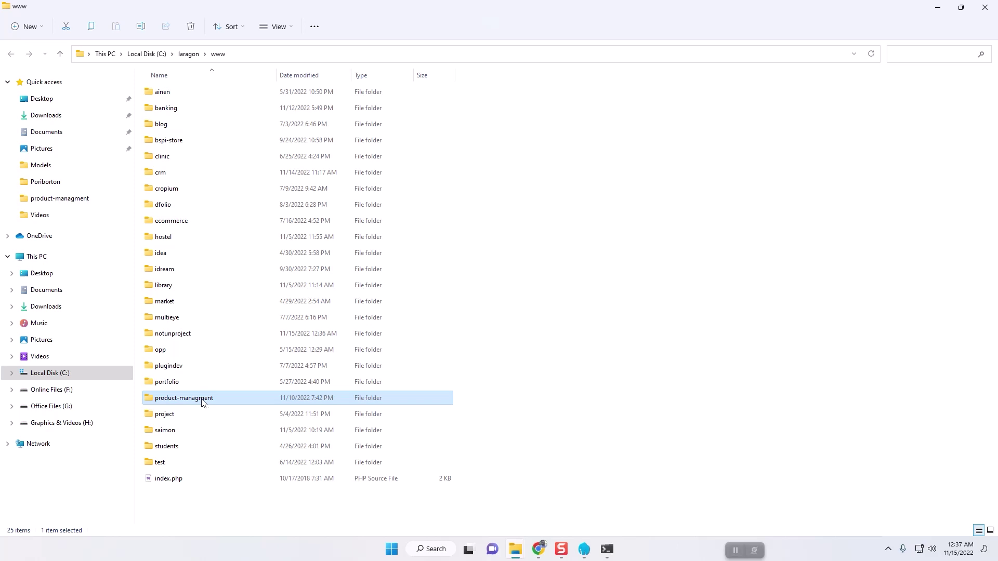
left_click(213, 337)
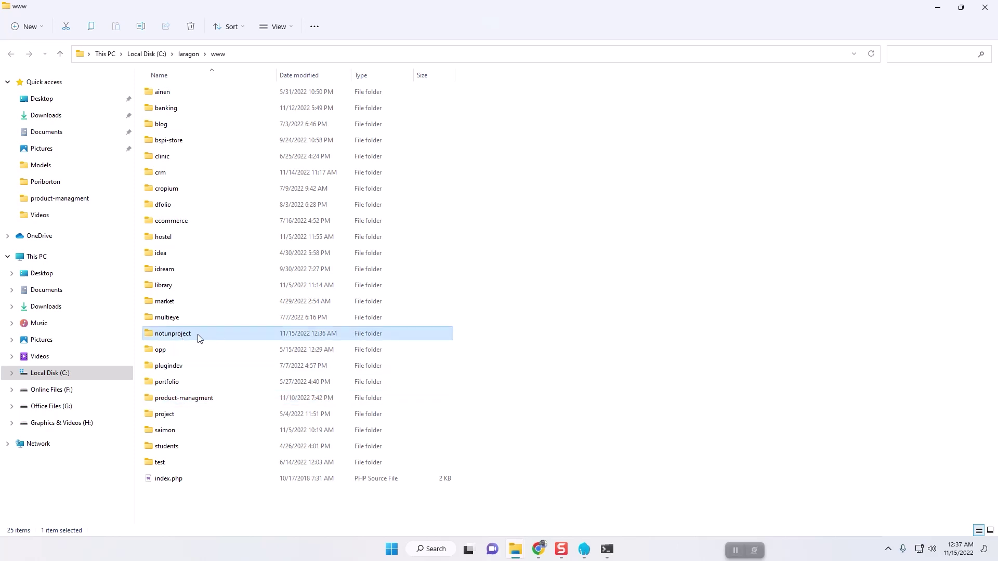
double_click(205, 338)
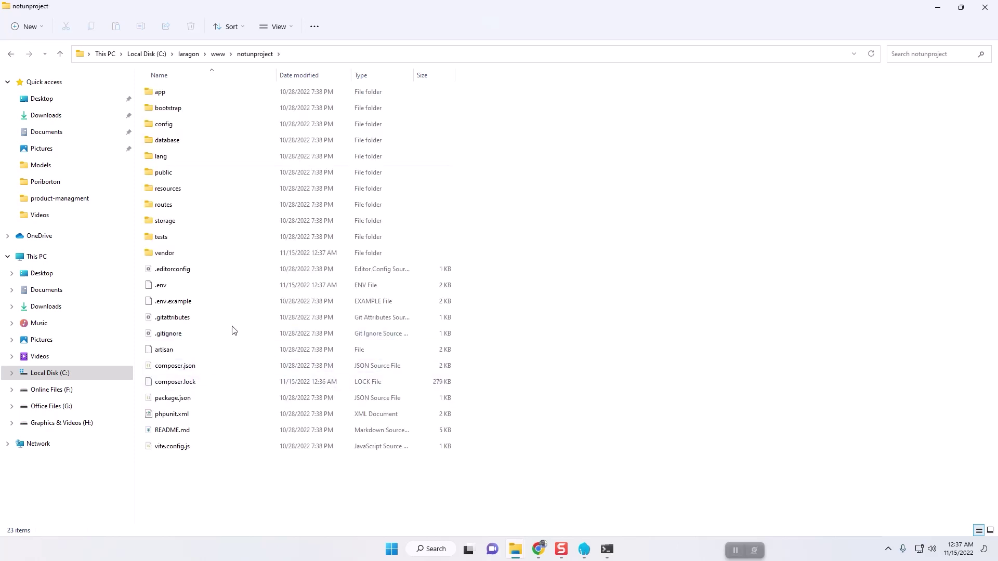